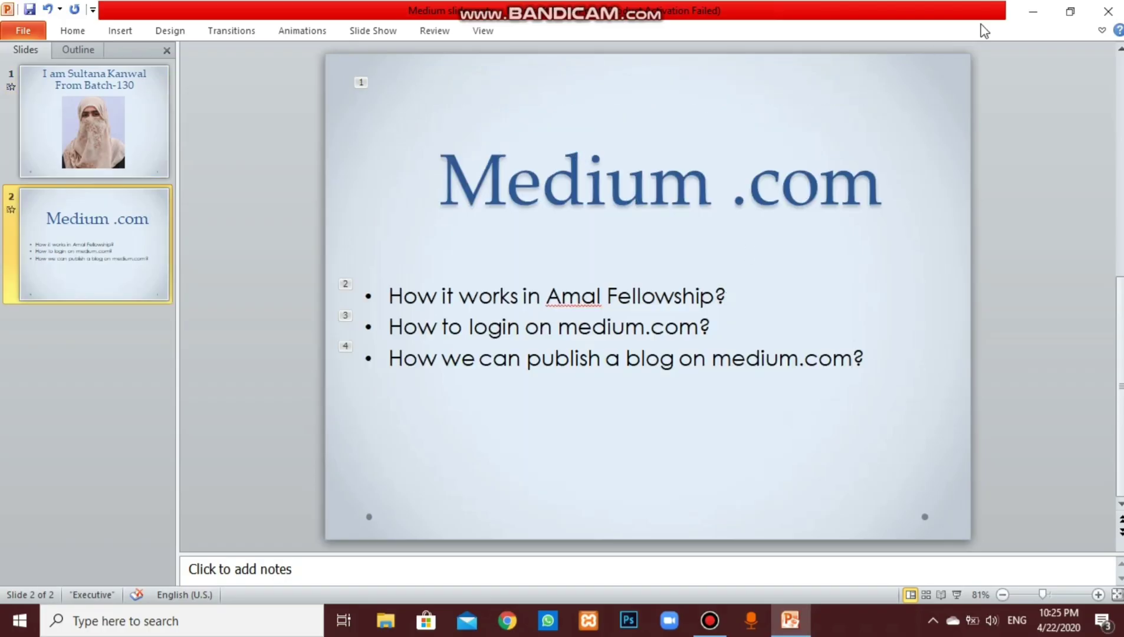
- Minimize the PowerPoint presentation so the Windows desktop shows
{"action": "left_click", "coordinate": [1030, 13]}
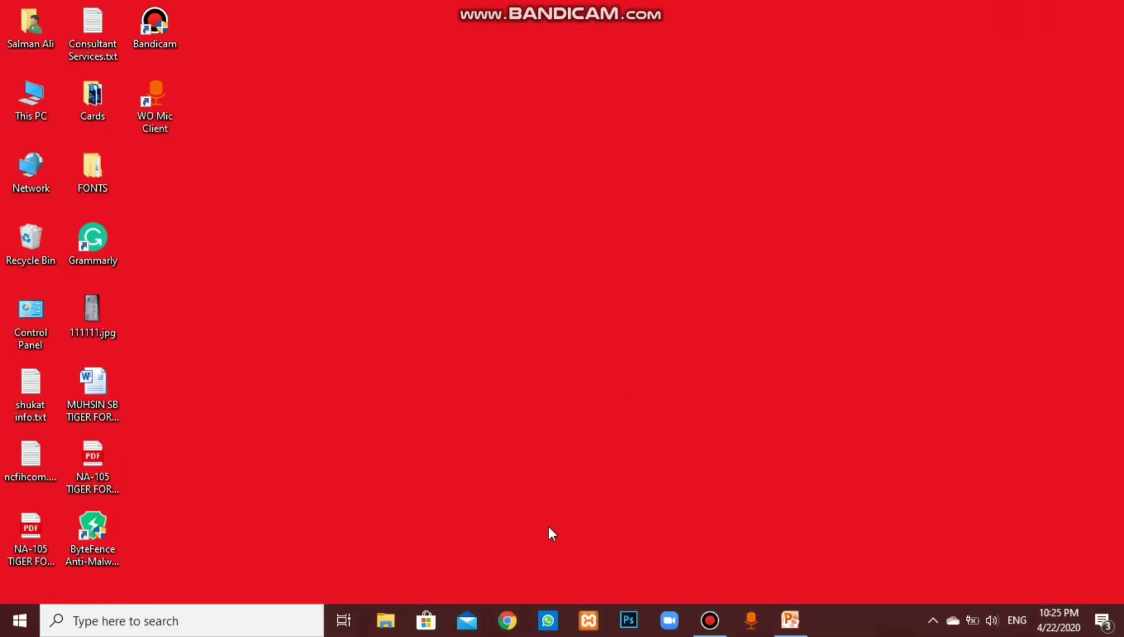
- Load medium.com in Chrome and bring up its sign-in dialog
{"action": "left_click", "coordinate": [508, 621]}
{"action": "left_click", "coordinate": [347, 46]}
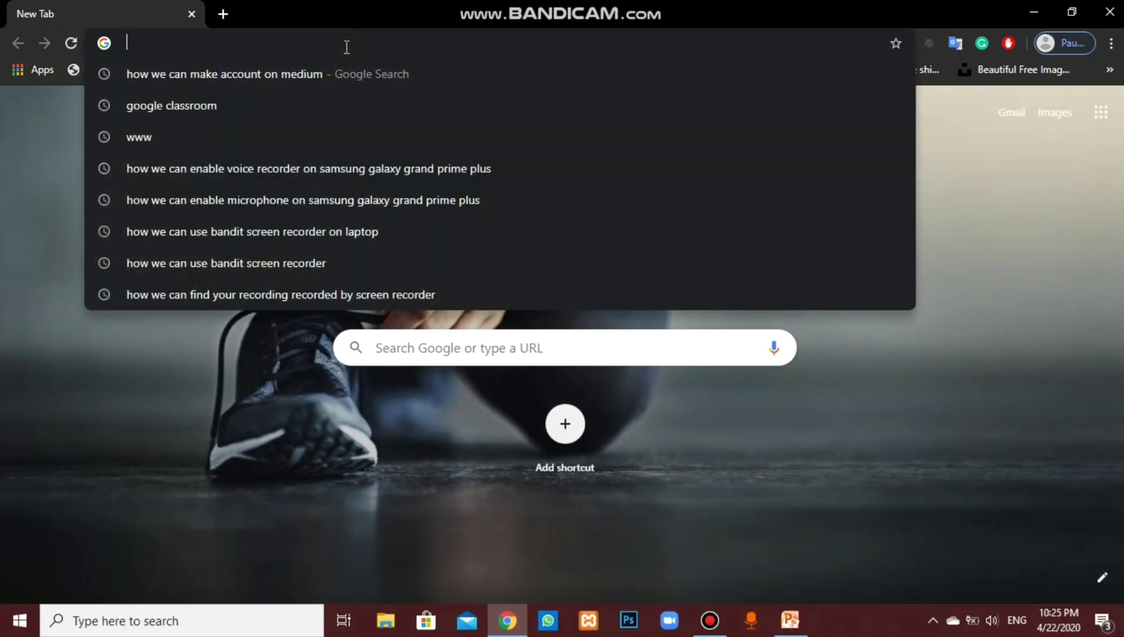
{"action": "type", "text": "medium.co"}
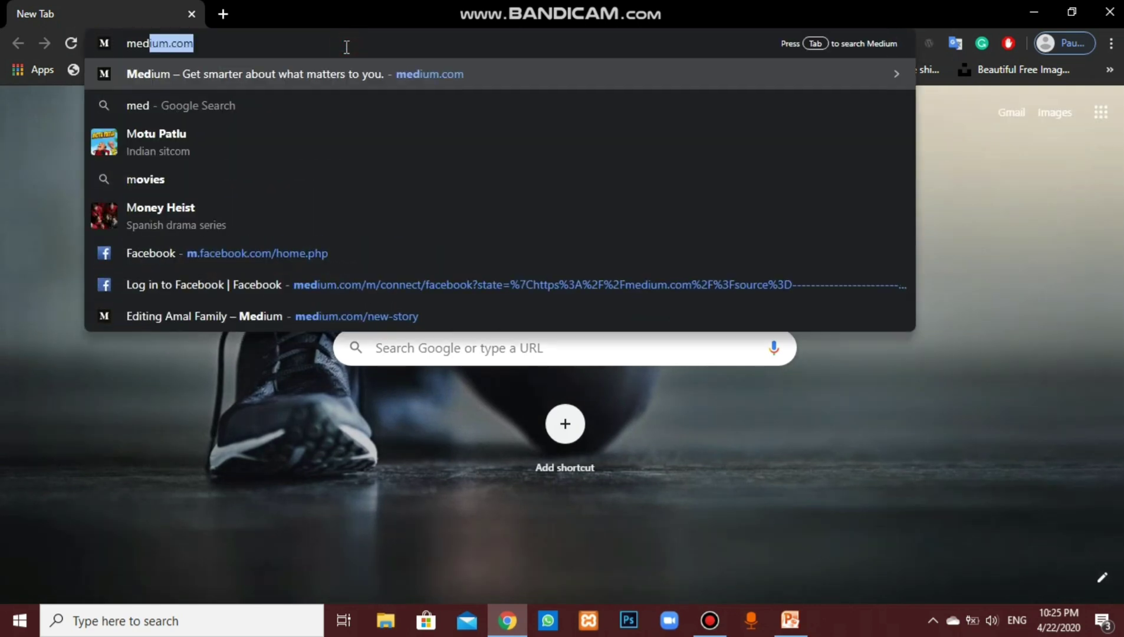
{"action": "type", "text": "m"}
{"action": "key", "text": "Return"}
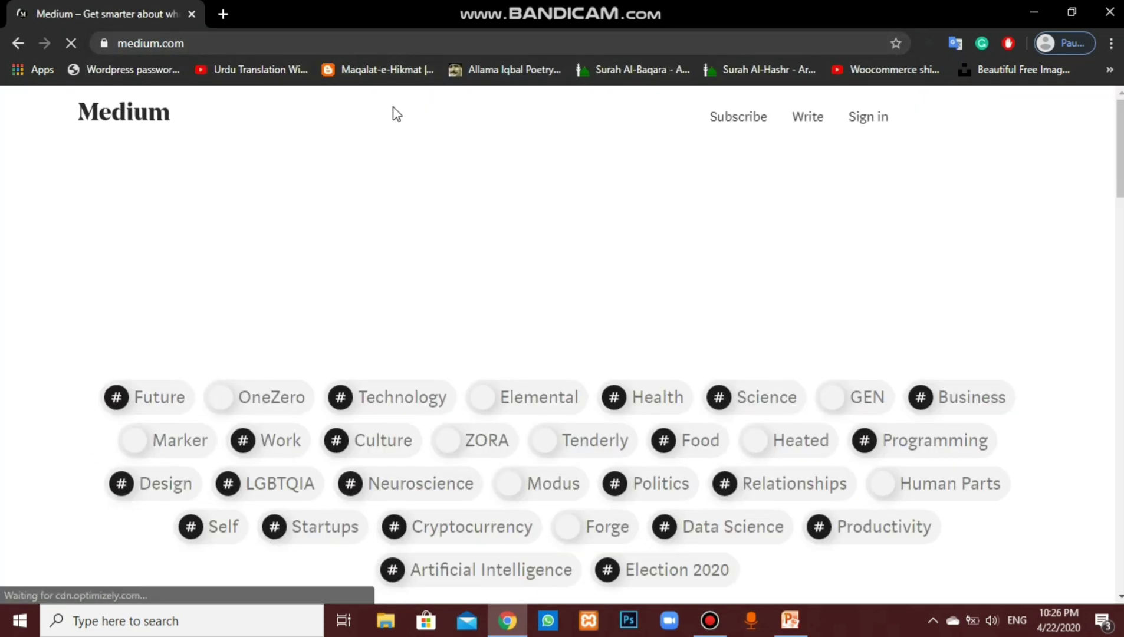
{"action": "left_click", "coordinate": [871, 119]}
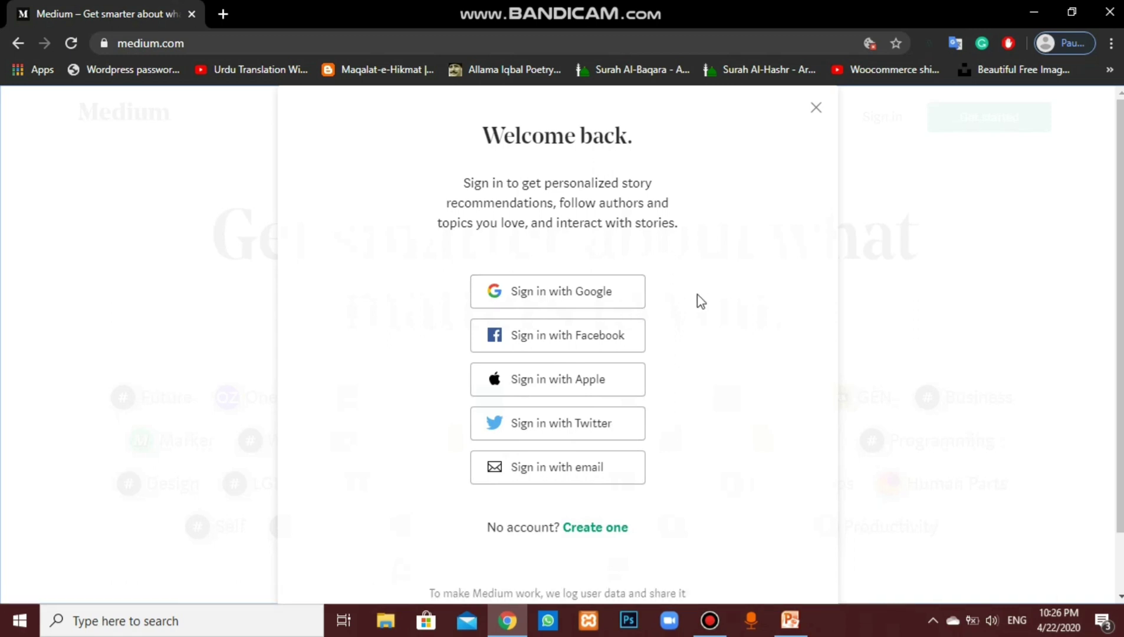
- Choose Facebook as the way to sign in to Medium
{"action": "left_click", "coordinate": [626, 337]}
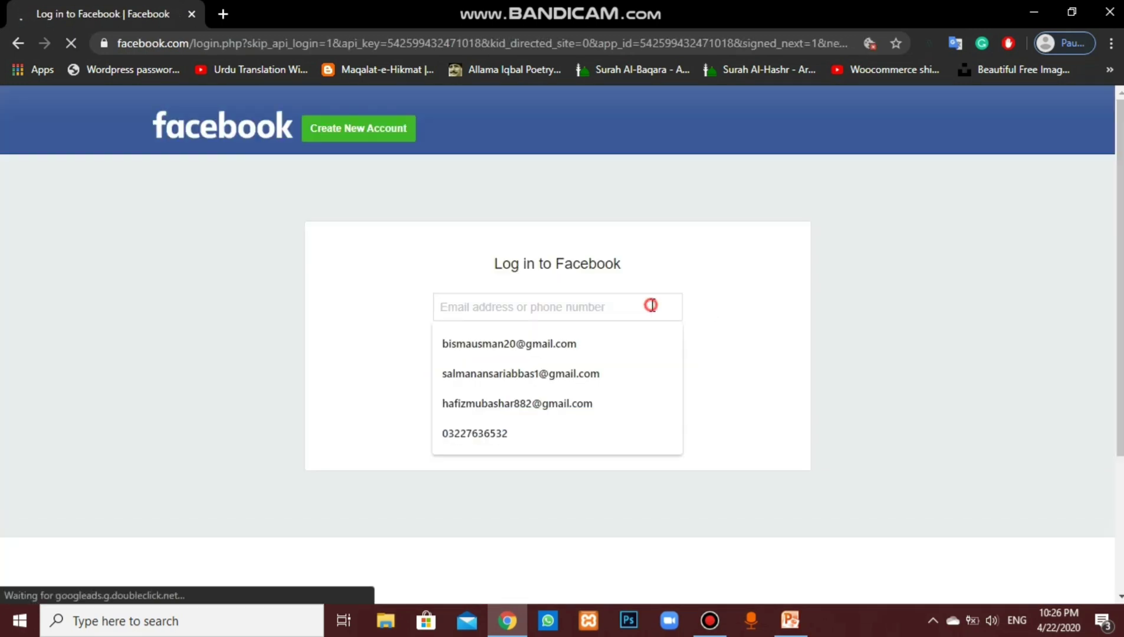
- Log in to Facebook with the saved account e-mail and its password
{"action": "left_click", "coordinate": [634, 350]}
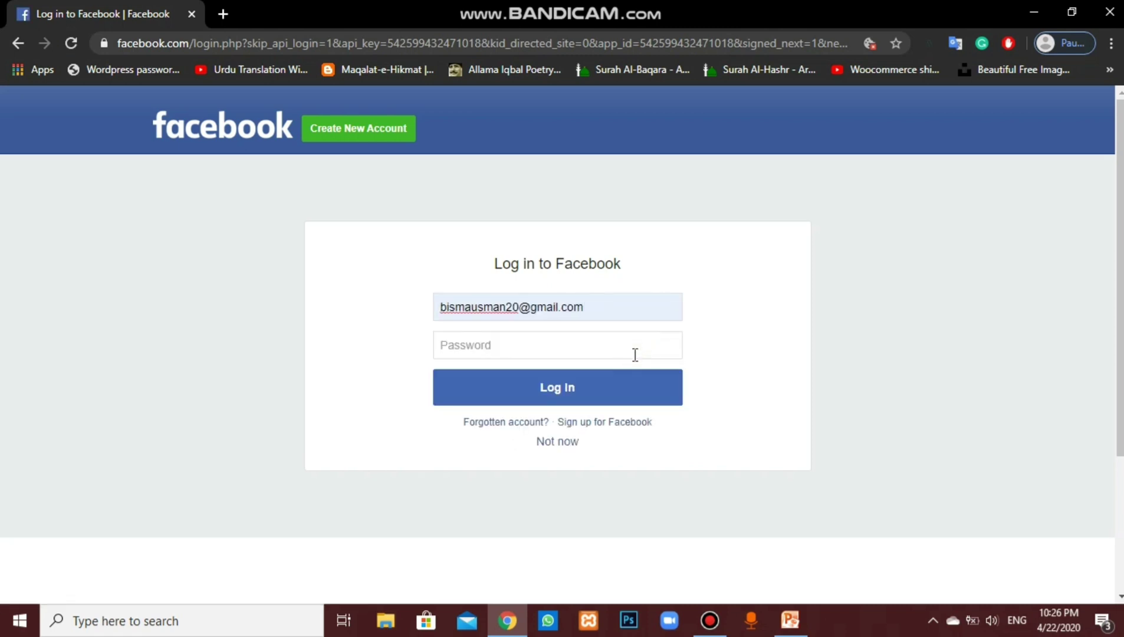
{"action": "left_click", "coordinate": [635, 352]}
{"action": "type", "text": "****"}
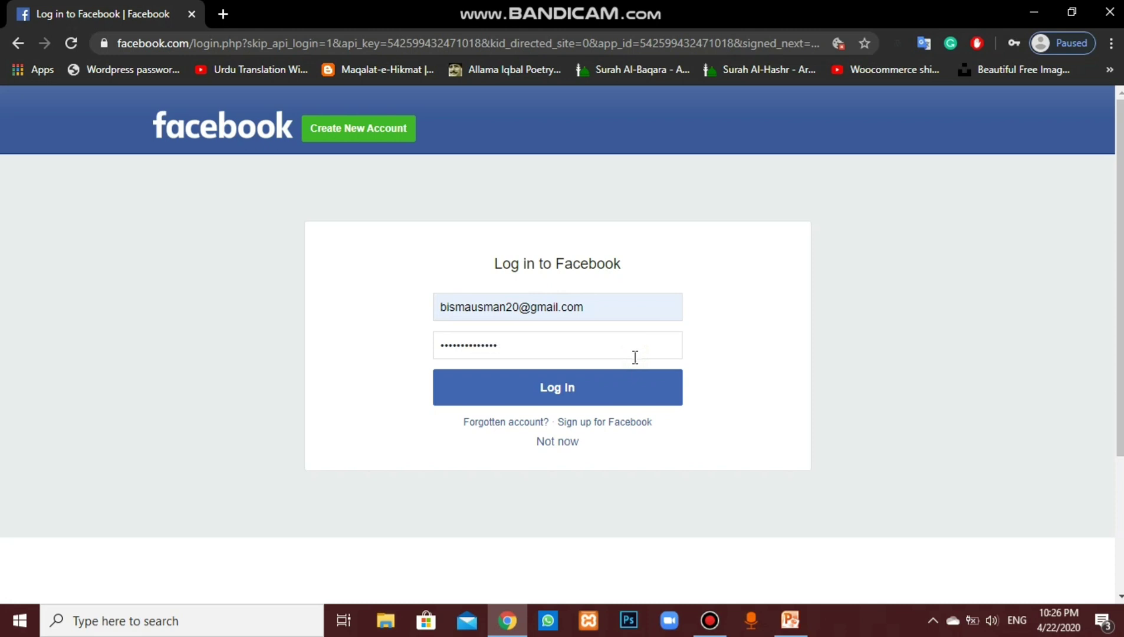
{"action": "left_click", "coordinate": [634, 380]}
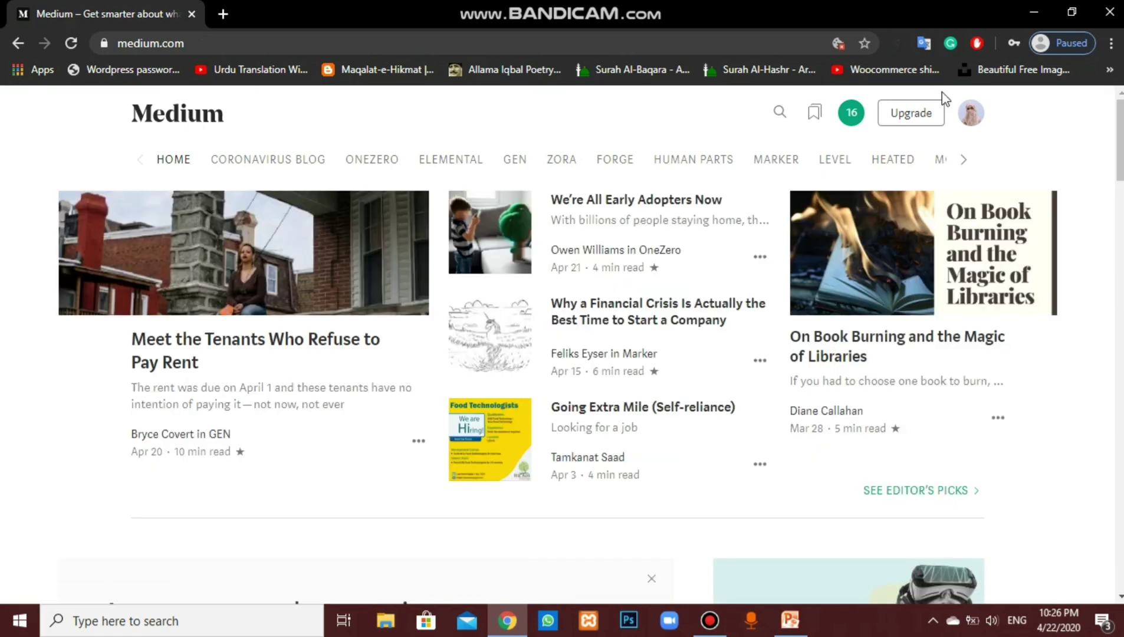
- View the account's profile page, then start a new story from the avatar menu
{"action": "left_click", "coordinate": [971, 113]}
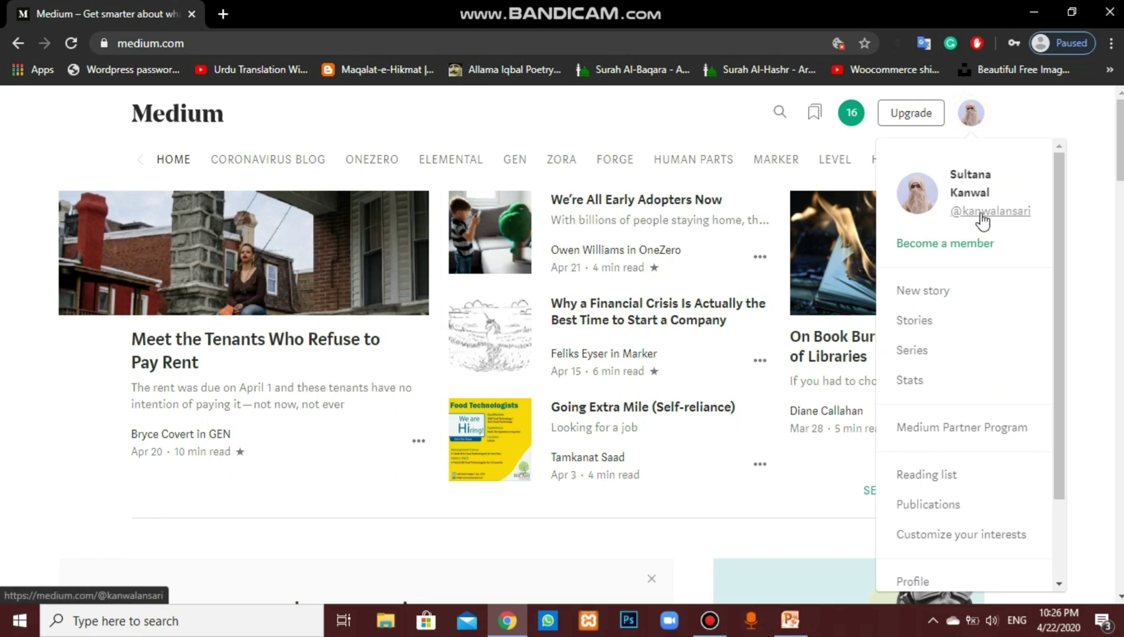
{"action": "left_click_drag", "start_coordinate": [1062, 242], "coordinate": [1062, 391]}
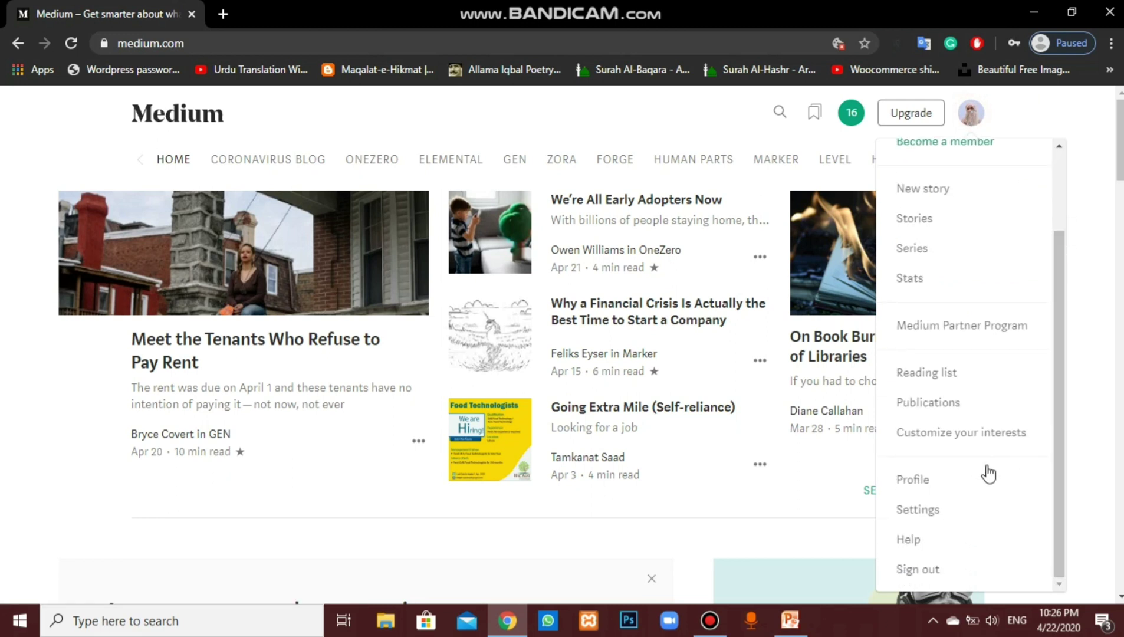
{"action": "left_click", "coordinate": [918, 478]}
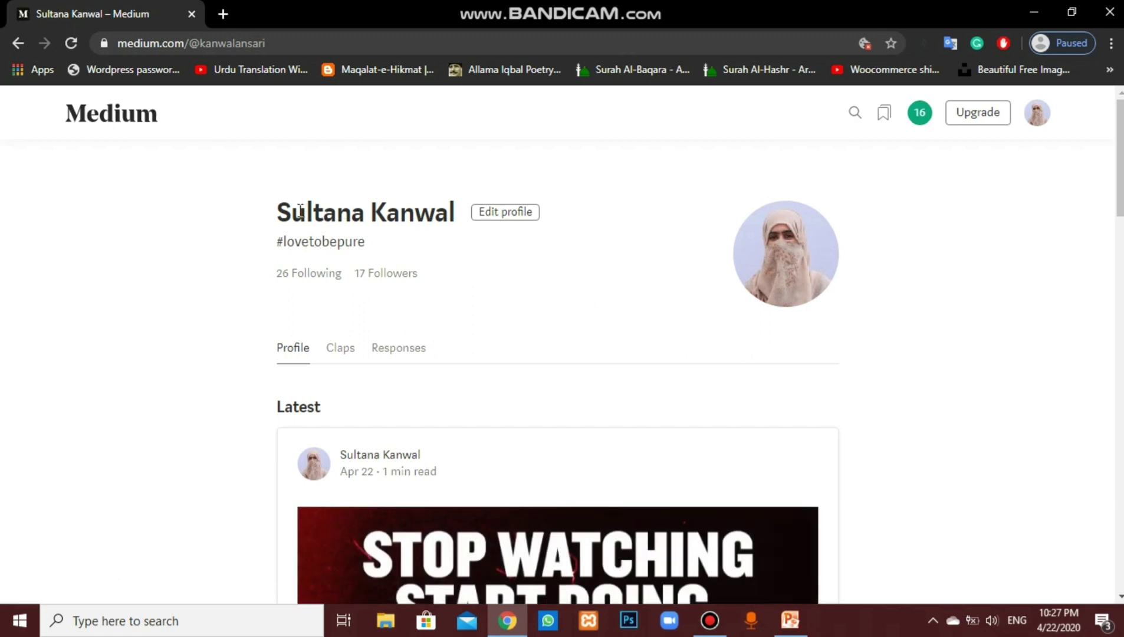
{"action": "left_click_drag", "start_coordinate": [279, 207], "coordinate": [460, 227]}
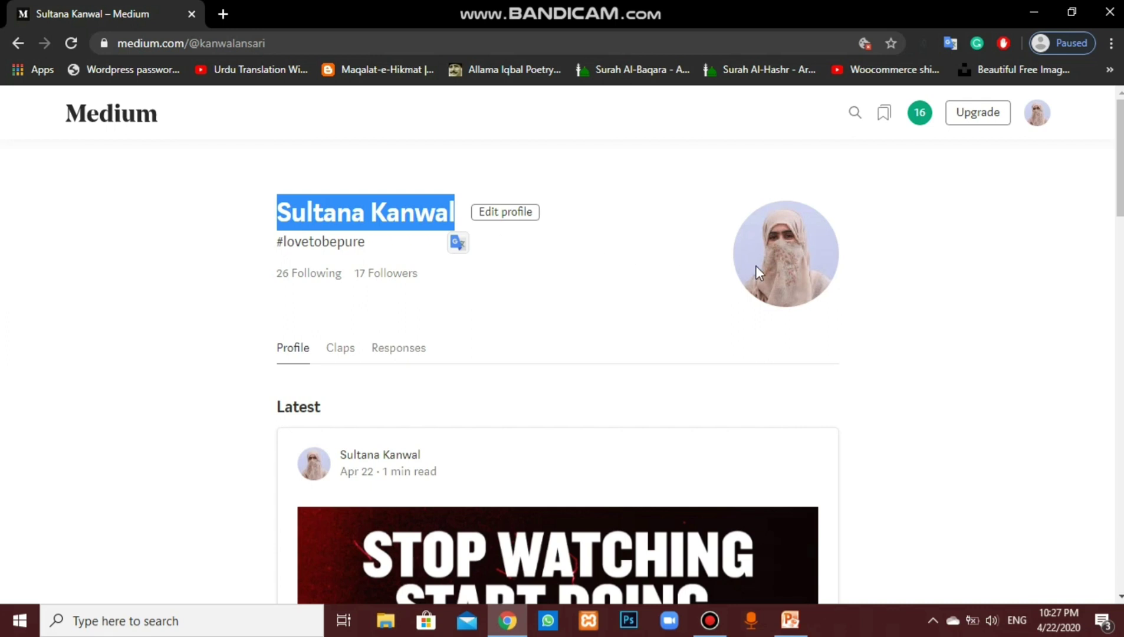
{"action": "left_click", "coordinate": [894, 240]}
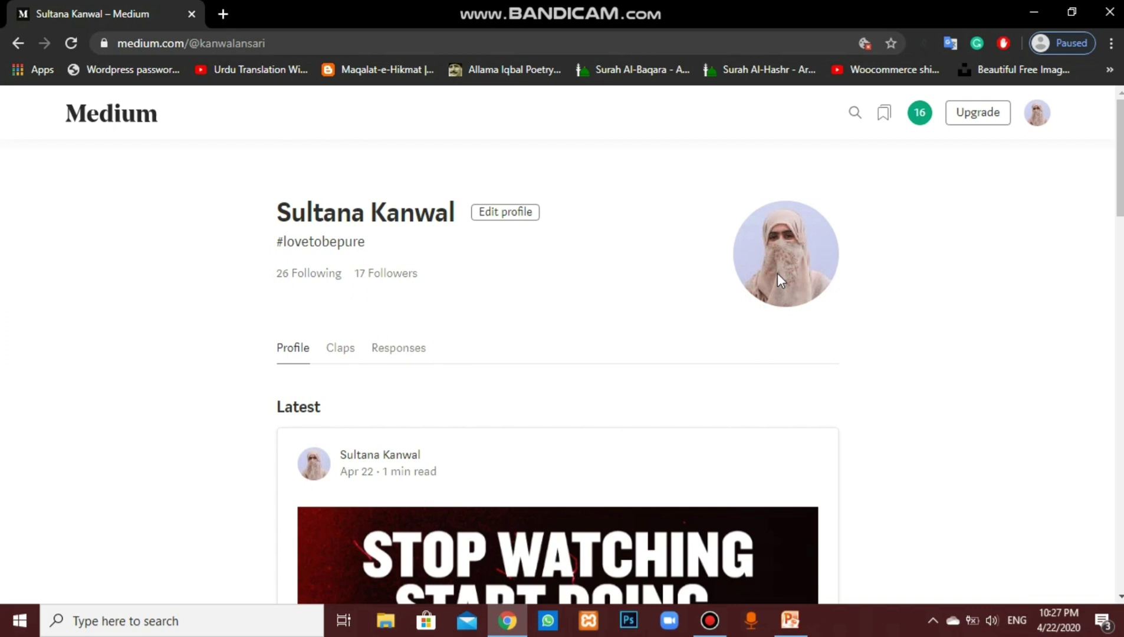
{"action": "left_click", "coordinate": [1038, 112]}
{"action": "left_click", "coordinate": [968, 269]}
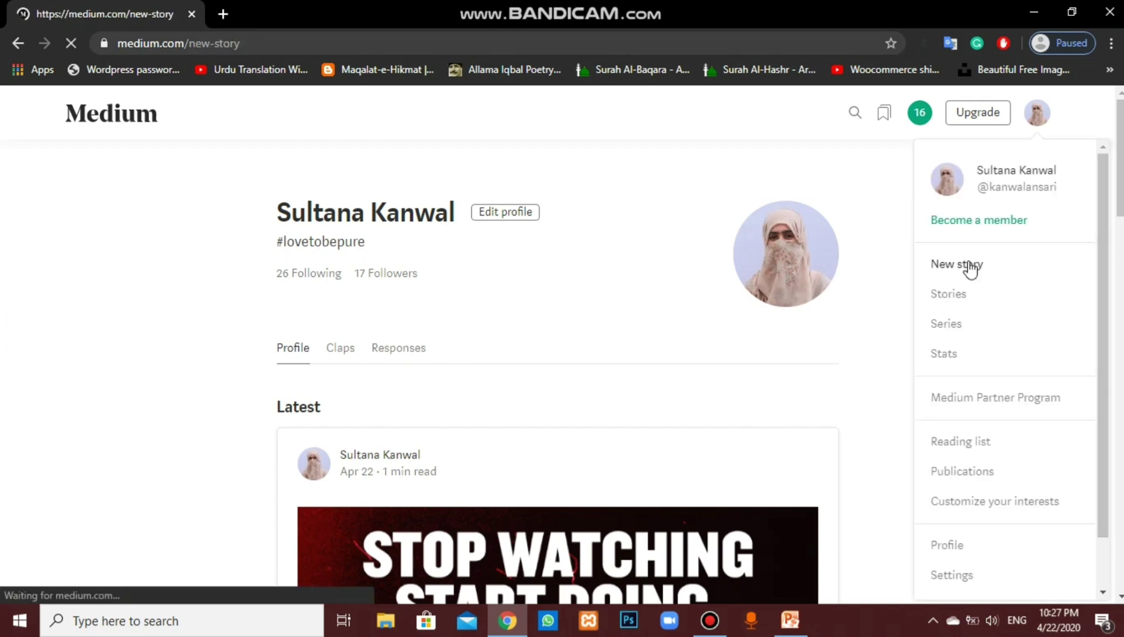
- Title the new draft 'Amal Fellowship' and move into the empty story body
{"action": "left_click", "coordinate": [371, 188]}
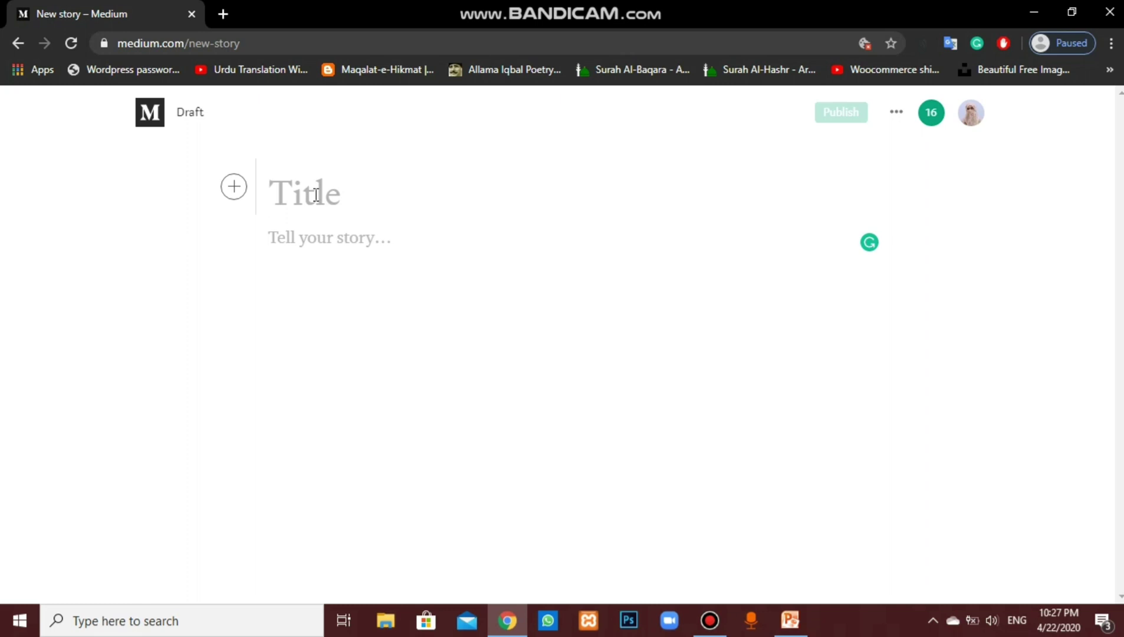
{"action": "type", "text": "Am"}
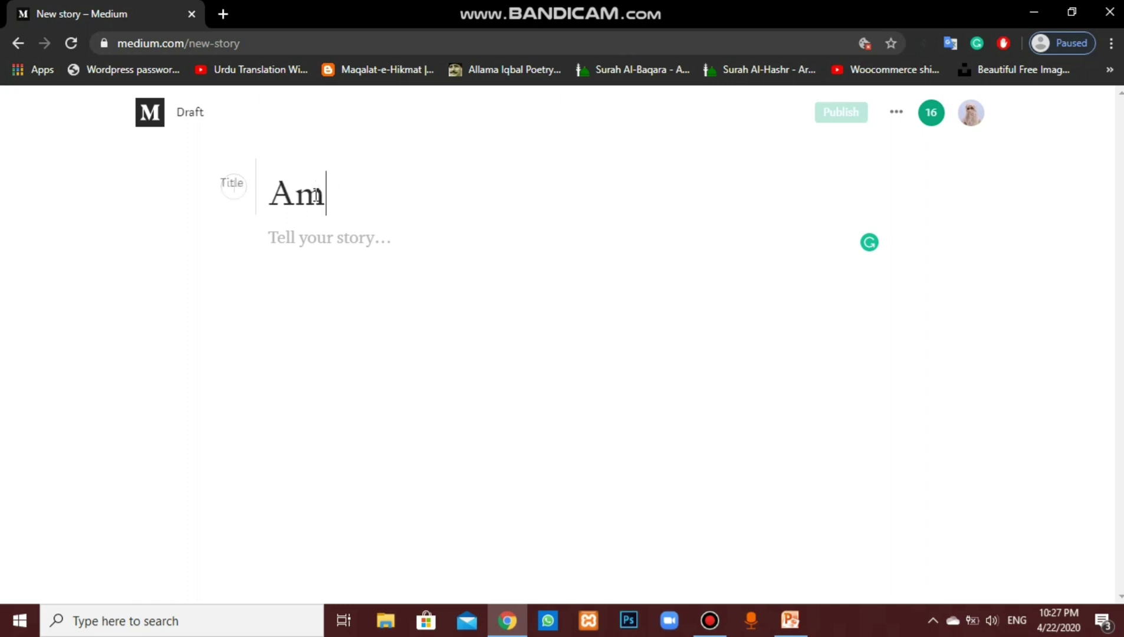
{"action": "type", "text": "al Fellows"}
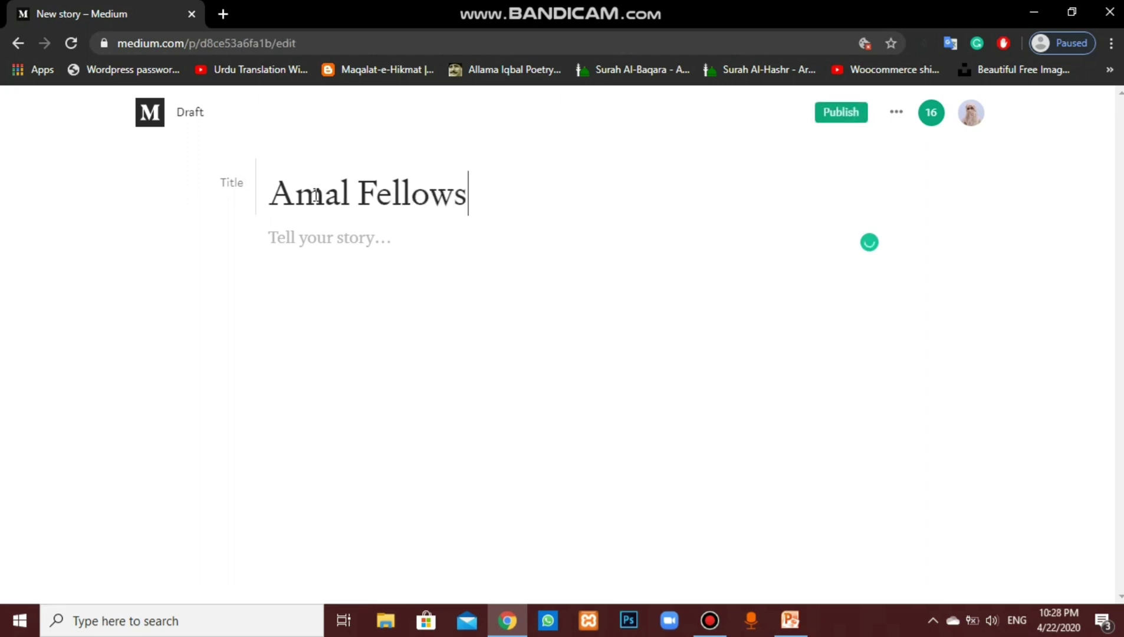
{"action": "key", "text": "BackSpace"}
{"action": "type", "text": "ship"}
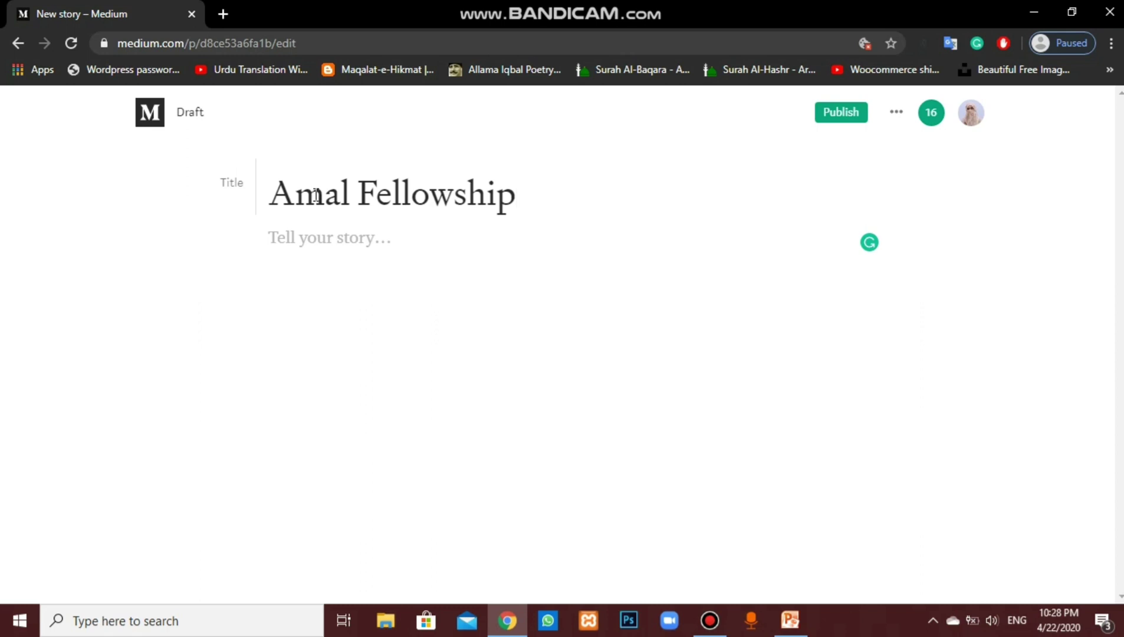
{"action": "key", "text": "Return"}
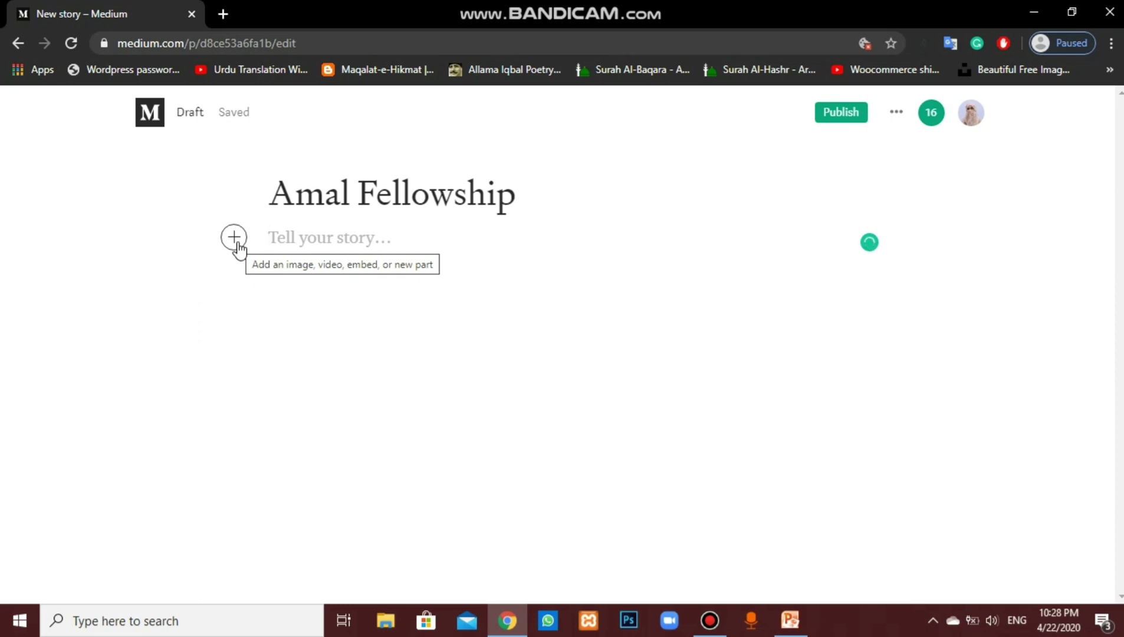
- Insert the black quote JPG below the title and bring up the Publish settings
{"action": "left_click", "coordinate": [235, 238]}
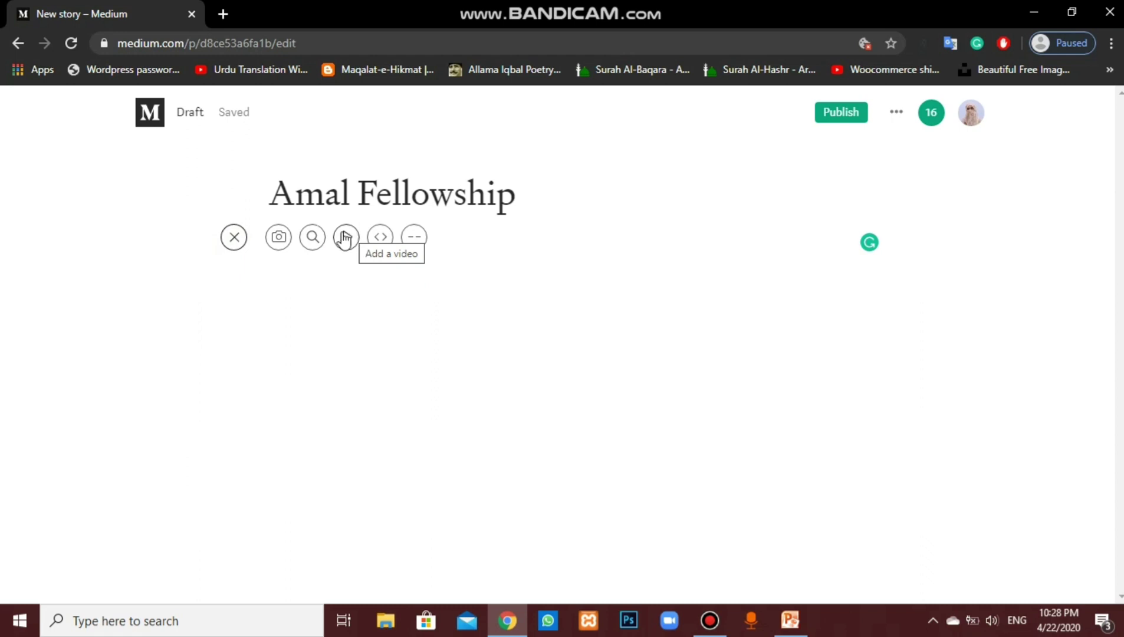
{"action": "left_click", "coordinate": [278, 236]}
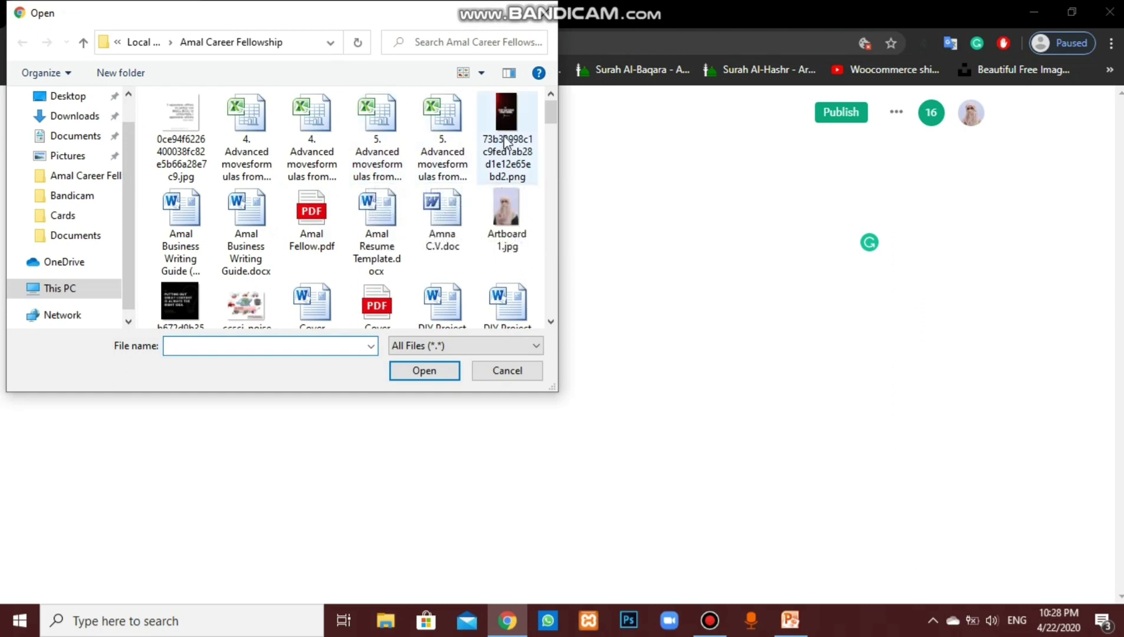
{"action": "left_click", "coordinate": [189, 303]}
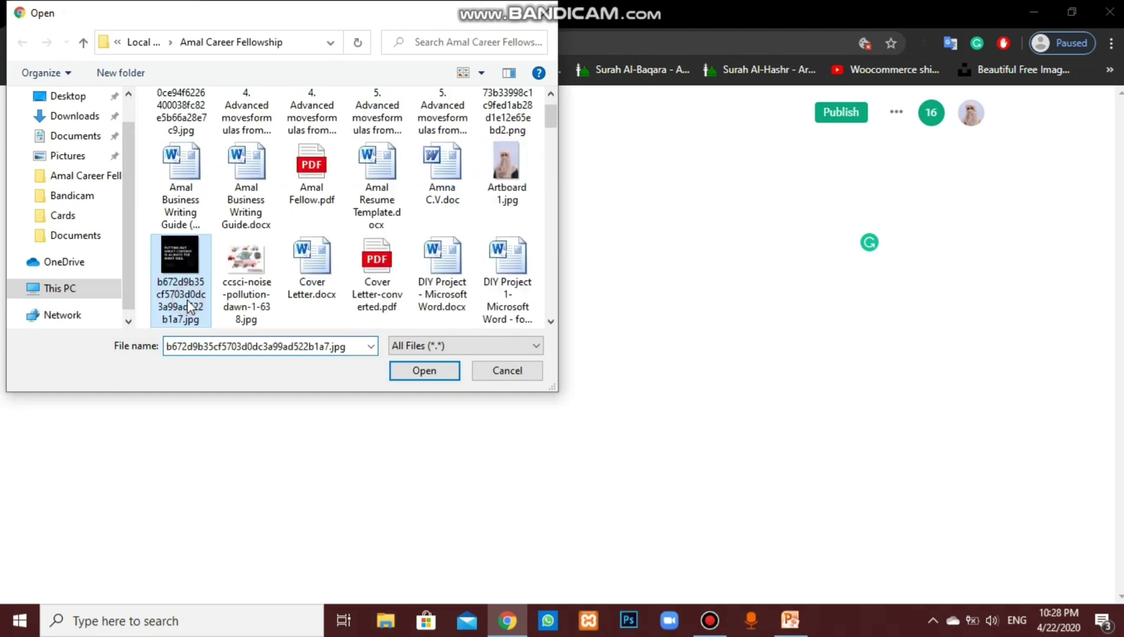
{"action": "left_click", "coordinate": [430, 372]}
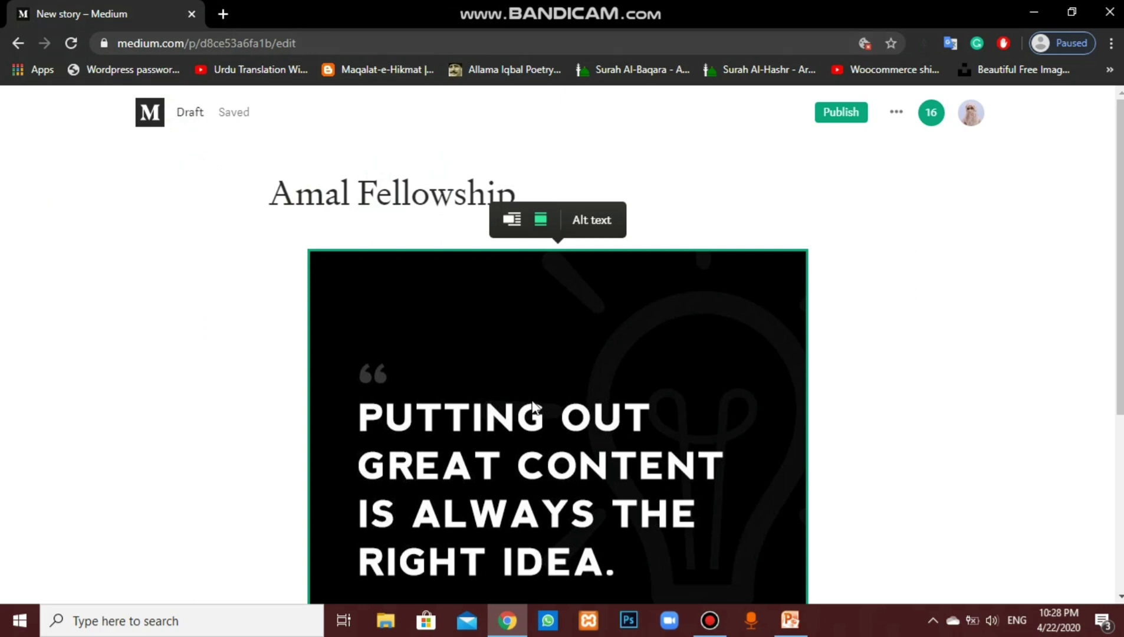
{"action": "left_click", "coordinate": [841, 112]}
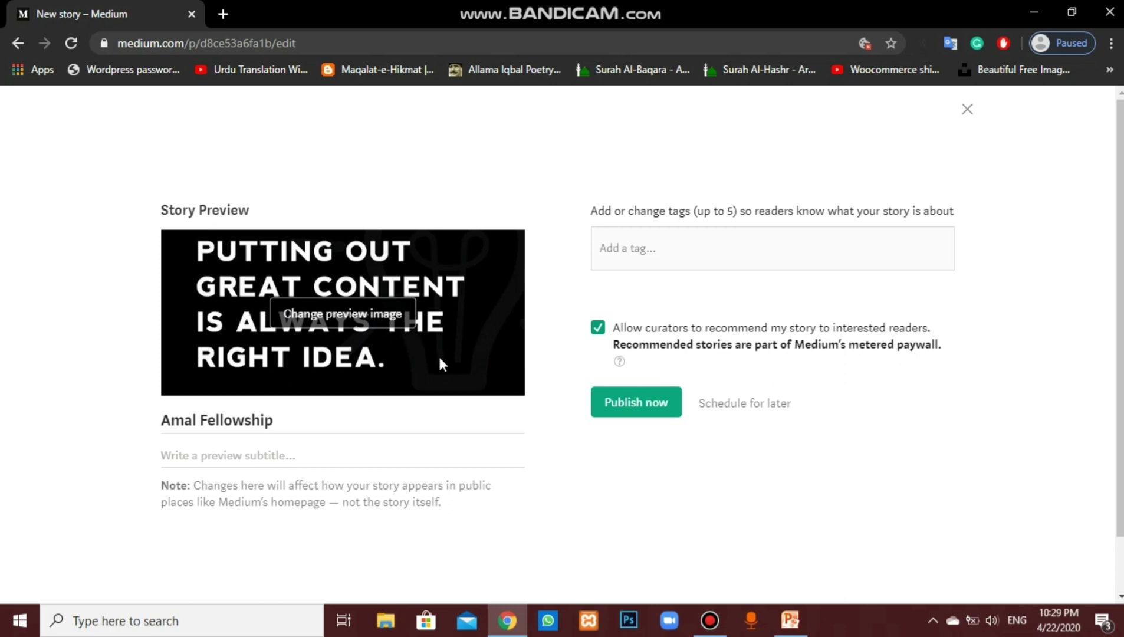
- Tag the story #amalfellowship and publish it right away
{"action": "left_click", "coordinate": [662, 250]}
{"action": "type", "text": "#amalfel"}
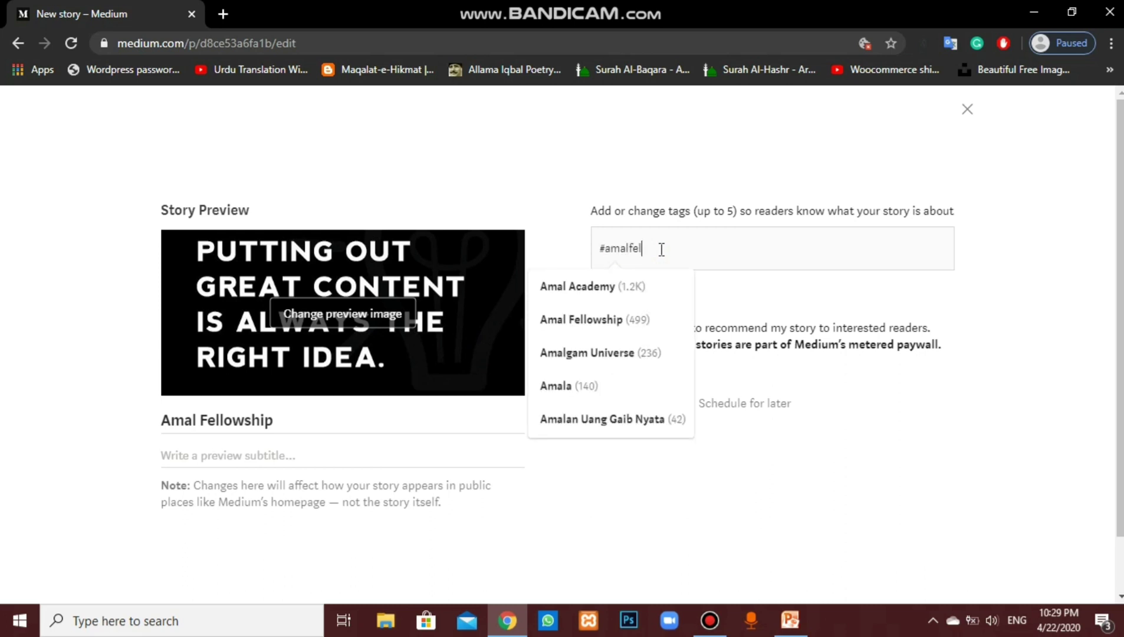
{"action": "type", "text": "lowship"}
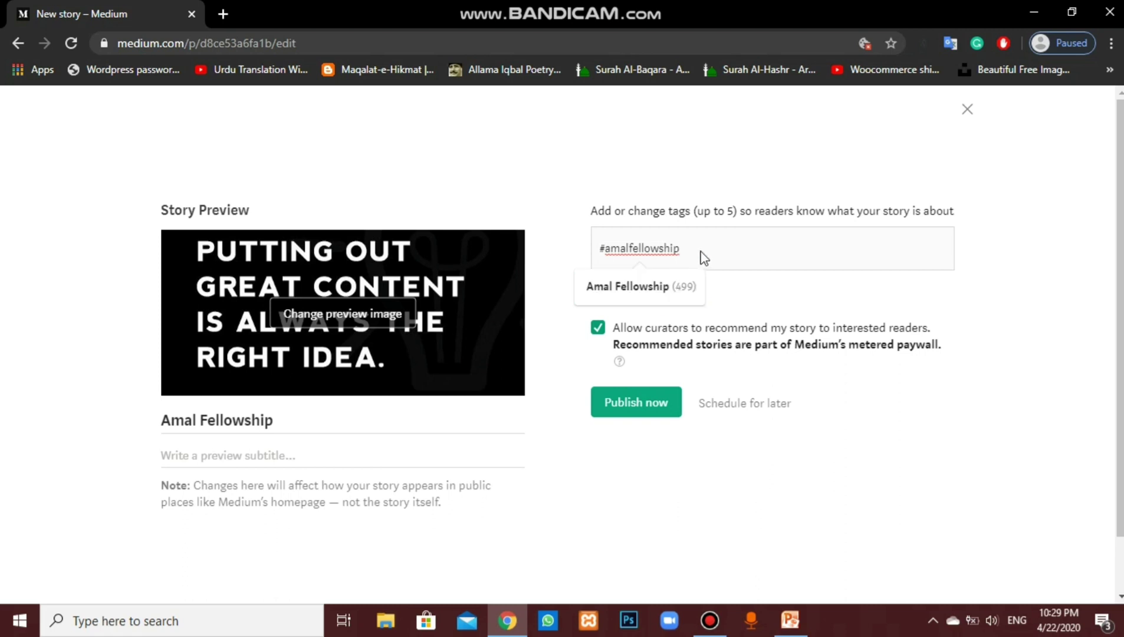
{"action": "left_click", "coordinate": [654, 406]}
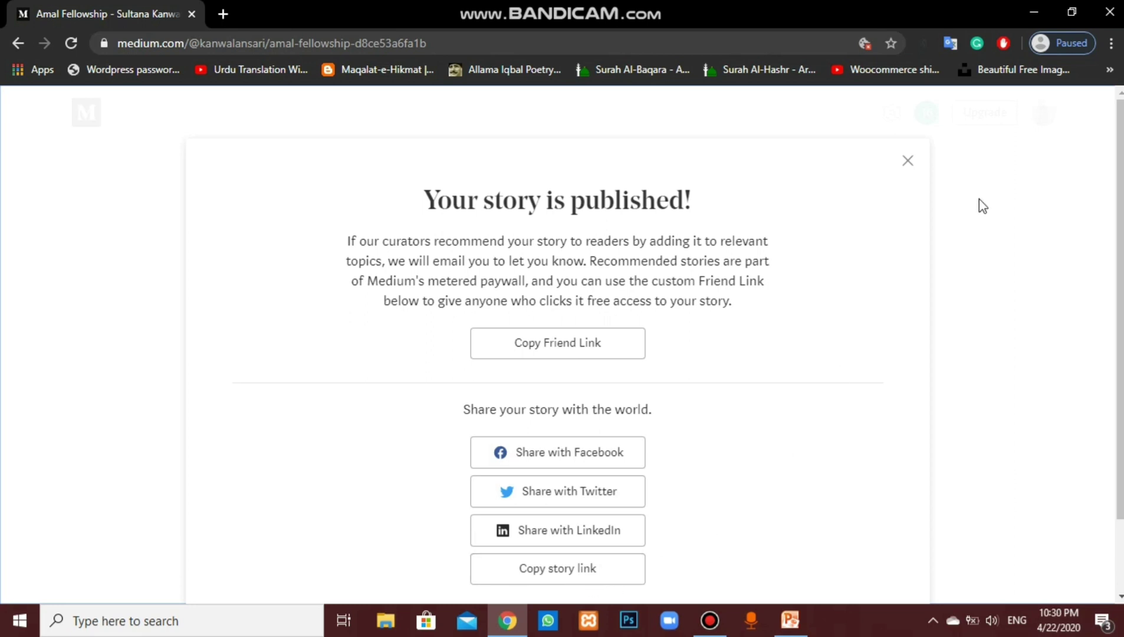
- Close the 'Your story is published!' dialog to reveal the live story page
{"action": "left_click", "coordinate": [908, 161]}
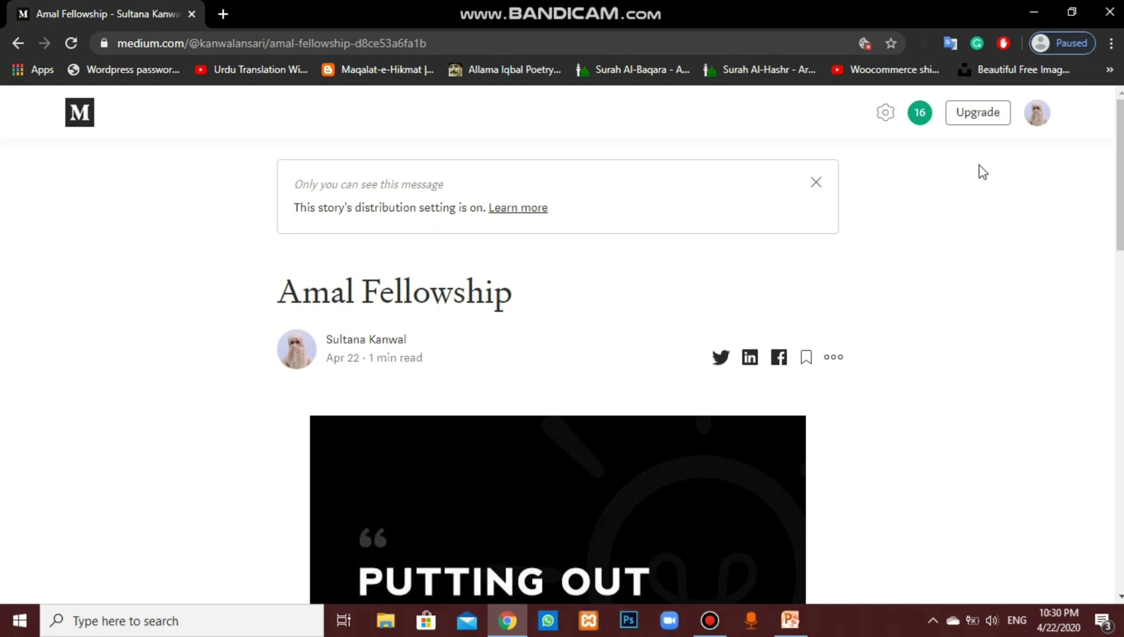
- Choose 'Edit story' from the story's gear menu to reopen Amal Fellowship for editing
{"action": "left_click", "coordinate": [886, 118]}
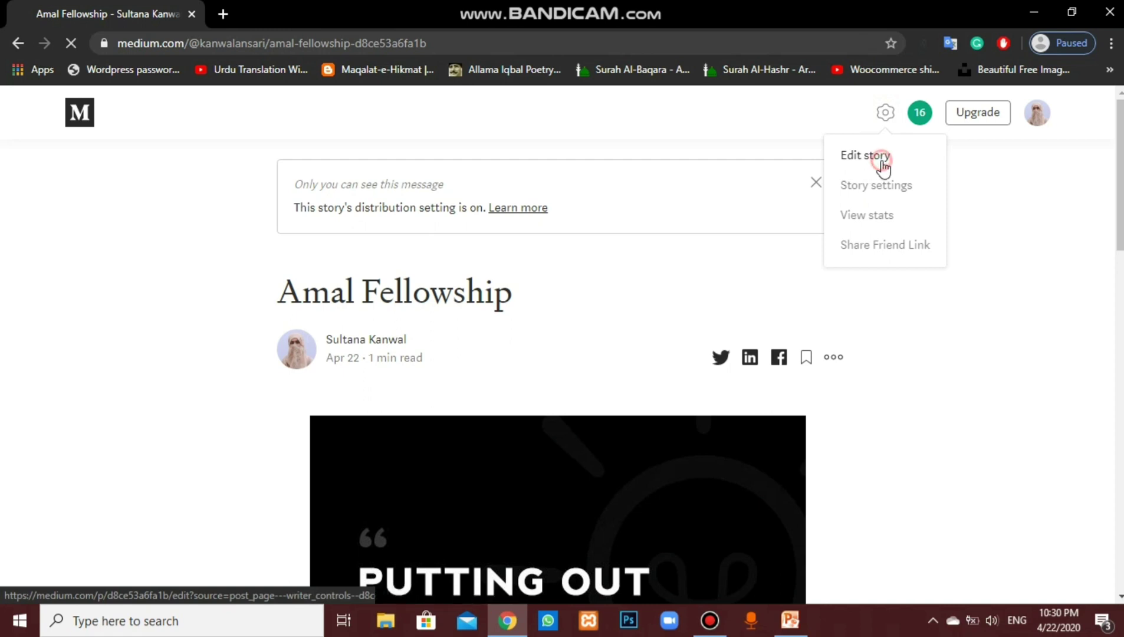
{"action": "left_click", "coordinate": [883, 170]}
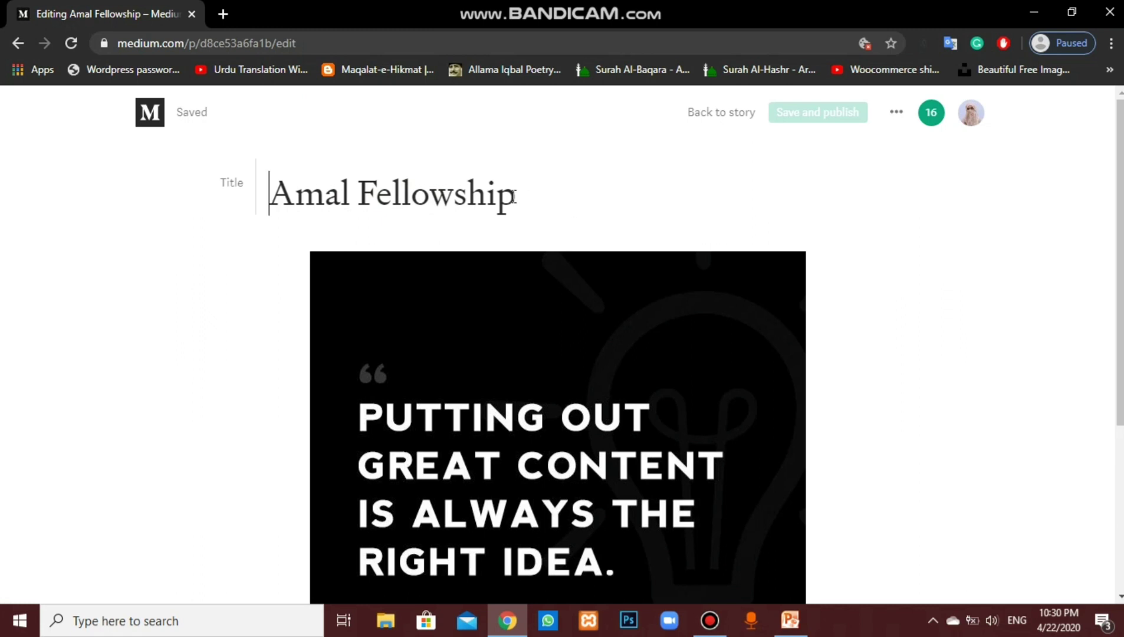
{"action": "left_click", "coordinate": [550, 300]}
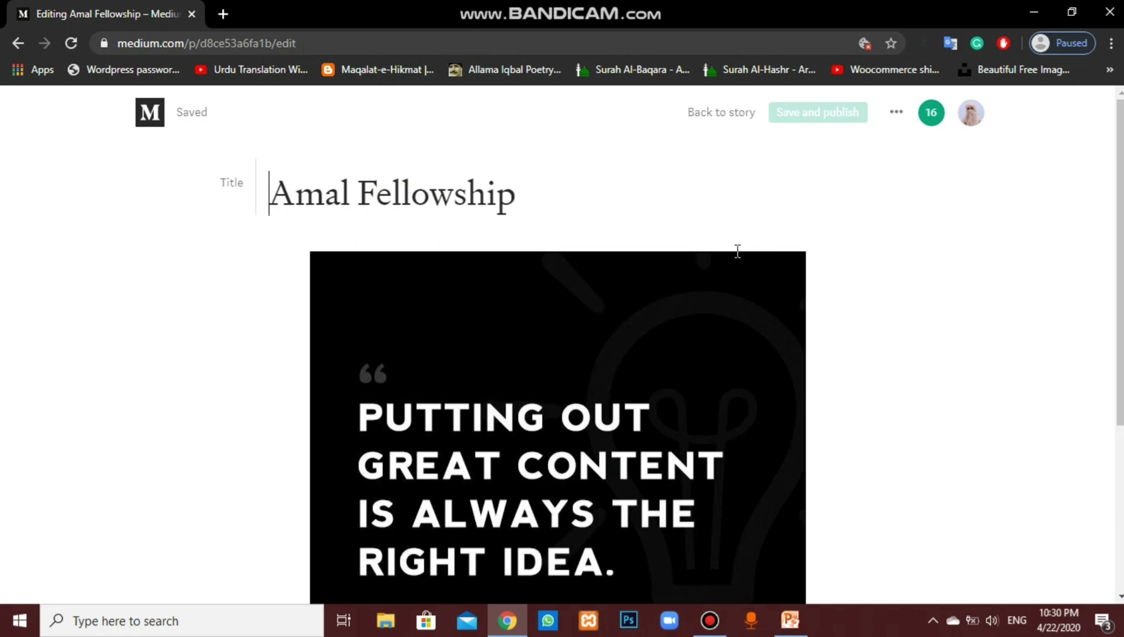